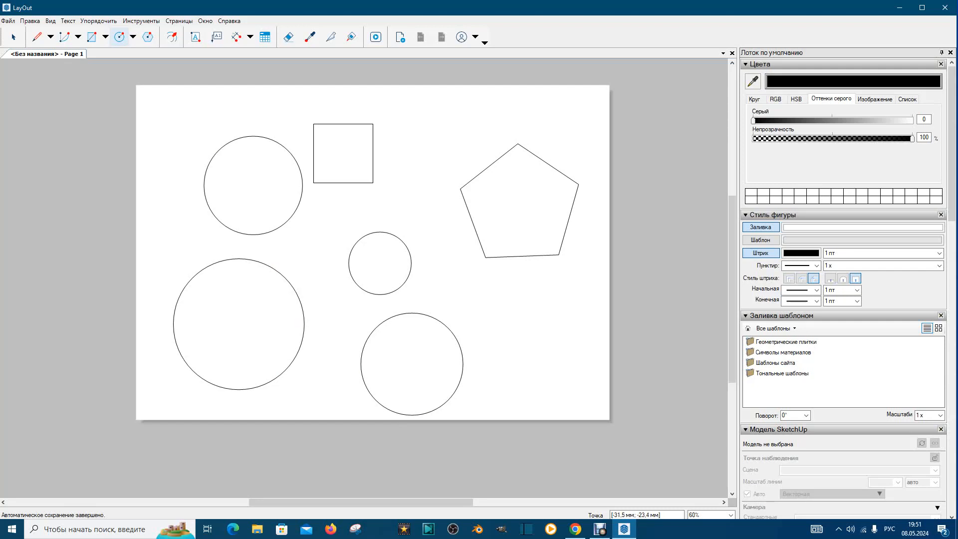
- Reshape the large circle at the page's lower left into a bean shape by moving its right-hand node inward
{"action": "left_click", "coordinate": [14, 37]}
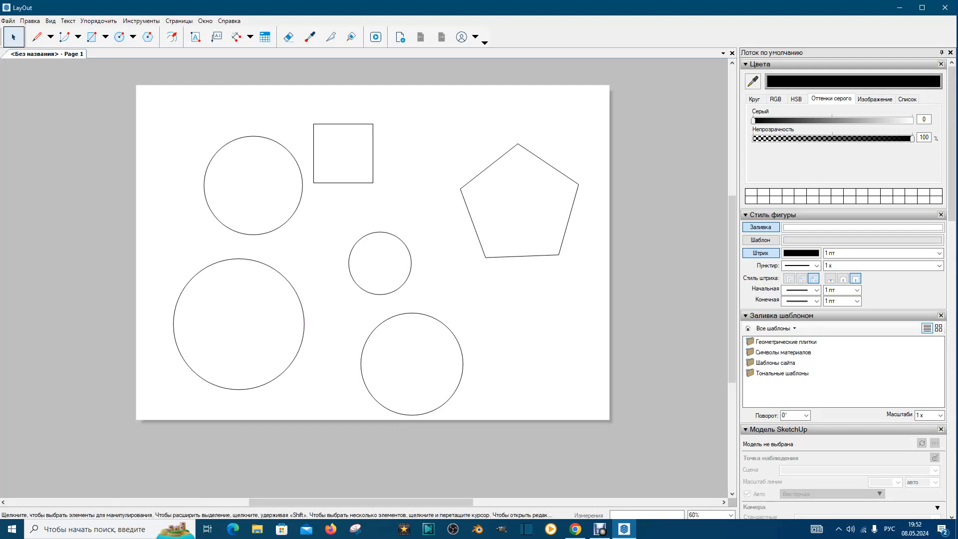
{"action": "double_click", "coordinate": [279, 273]}
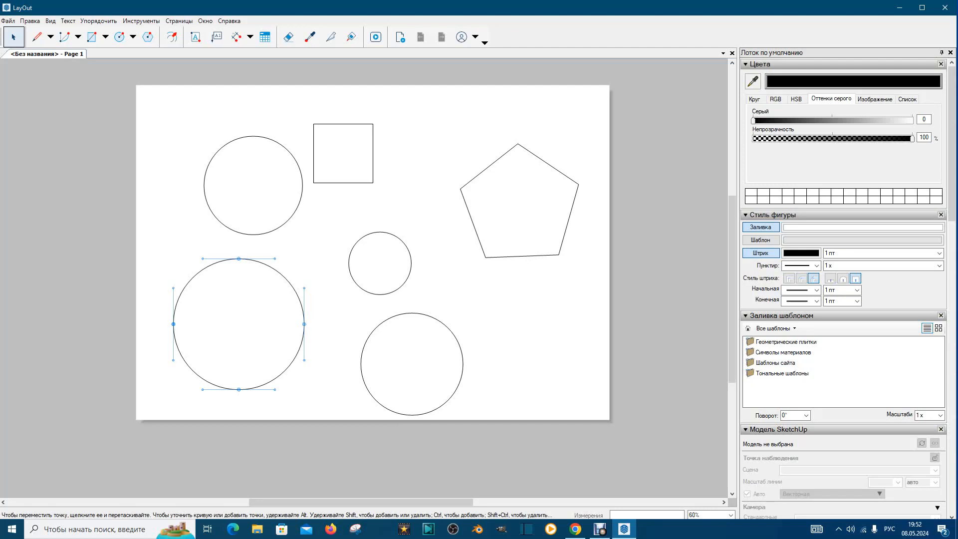
{"action": "left_click_drag", "start_coordinate": [304, 360], "coordinate": [263, 330]}
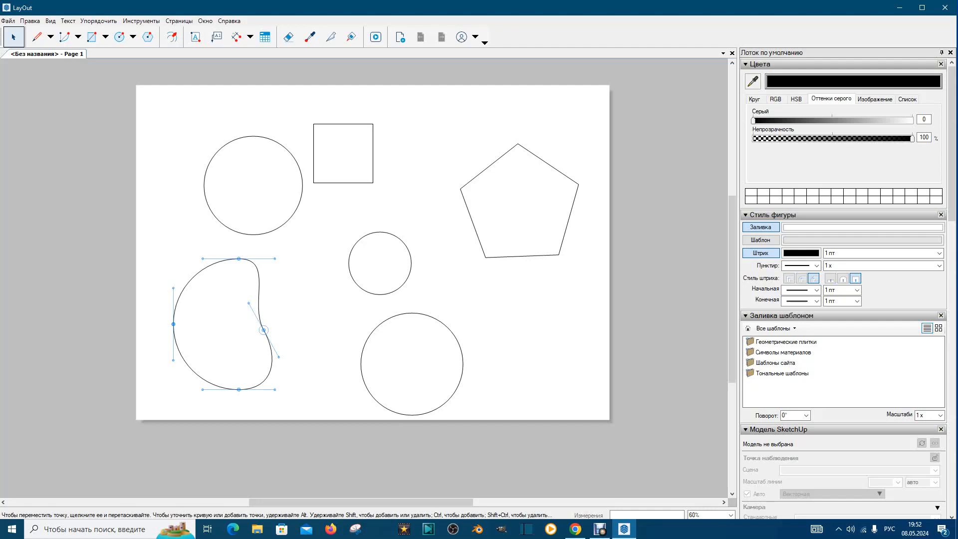
{"action": "key", "text": "Escape"}
{"action": "key", "text": "Escape"}
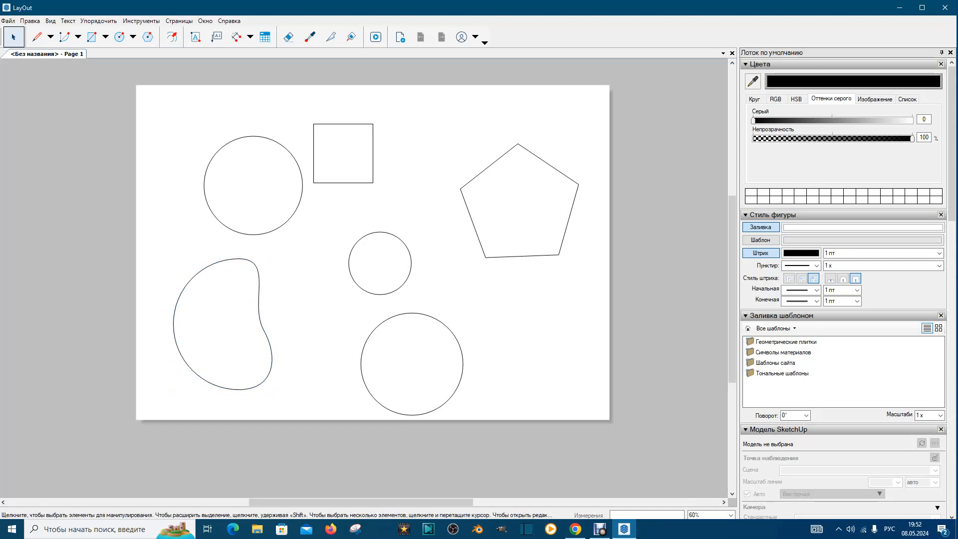
- Draw a winding curved line with the Line tool from beside the square down to the lower middle circle
{"action": "left_click", "coordinate": [37, 38]}
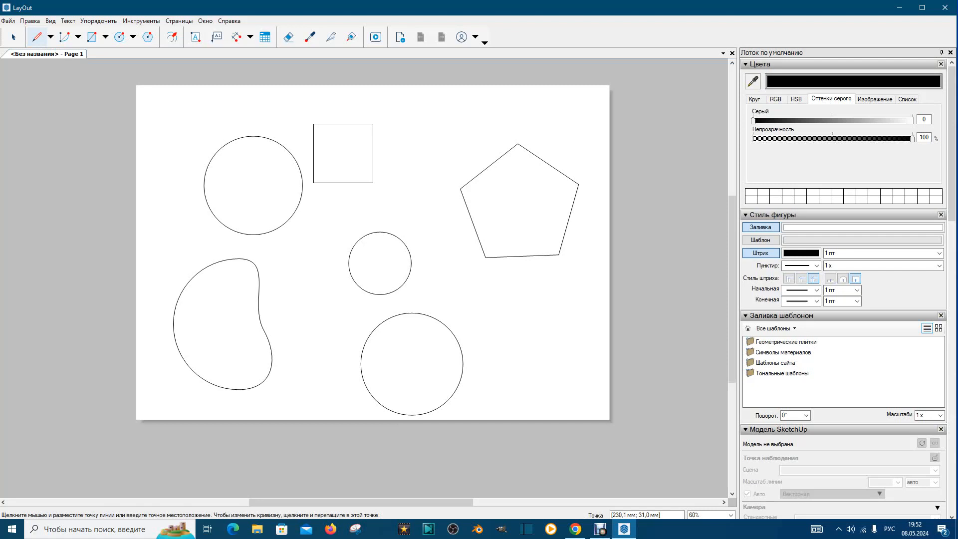
{"action": "left_click", "coordinate": [395, 120]}
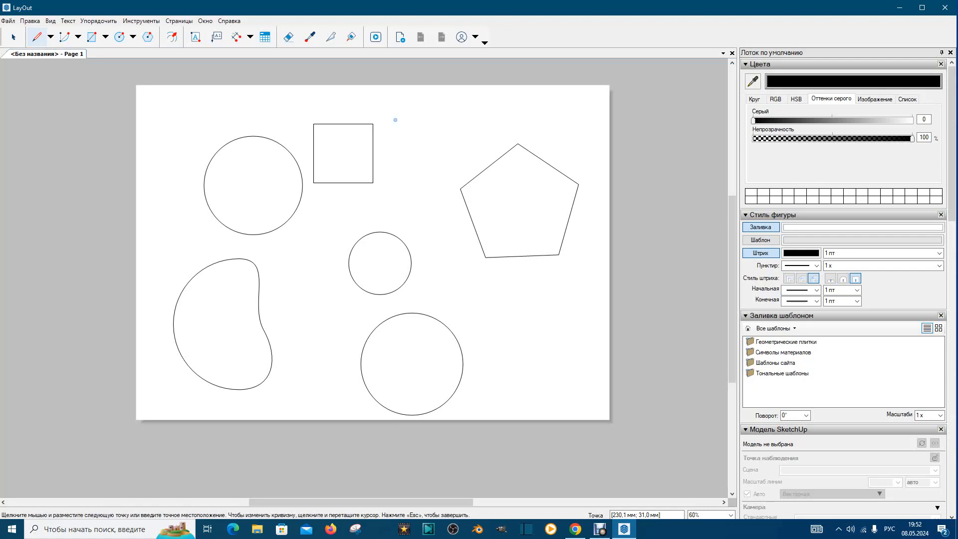
{"action": "left_click_drag", "start_coordinate": [395, 120], "coordinate": [435, 145]}
{"action": "left_click_drag", "start_coordinate": [430, 173], "coordinate": [420, 204]}
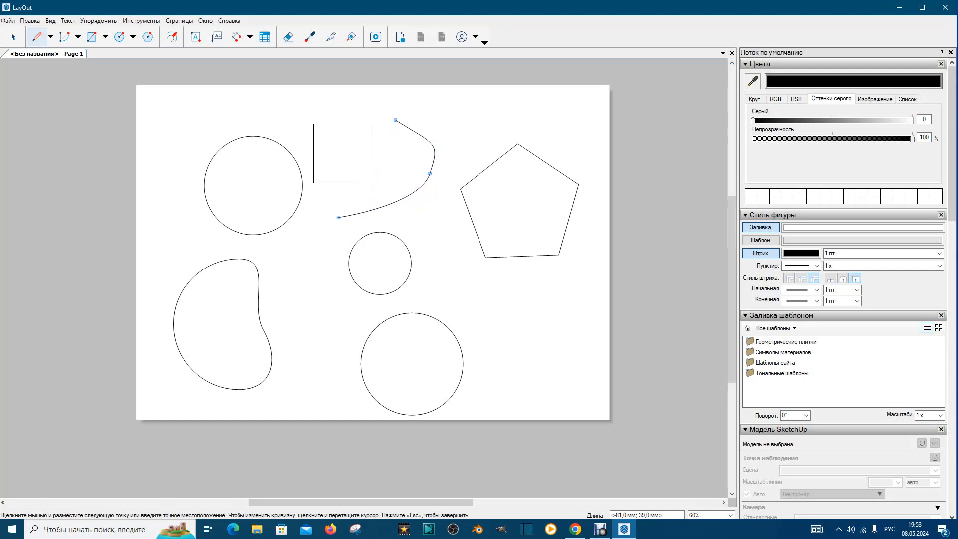
{"action": "left_click_drag", "start_coordinate": [339, 217], "coordinate": [316, 287]}
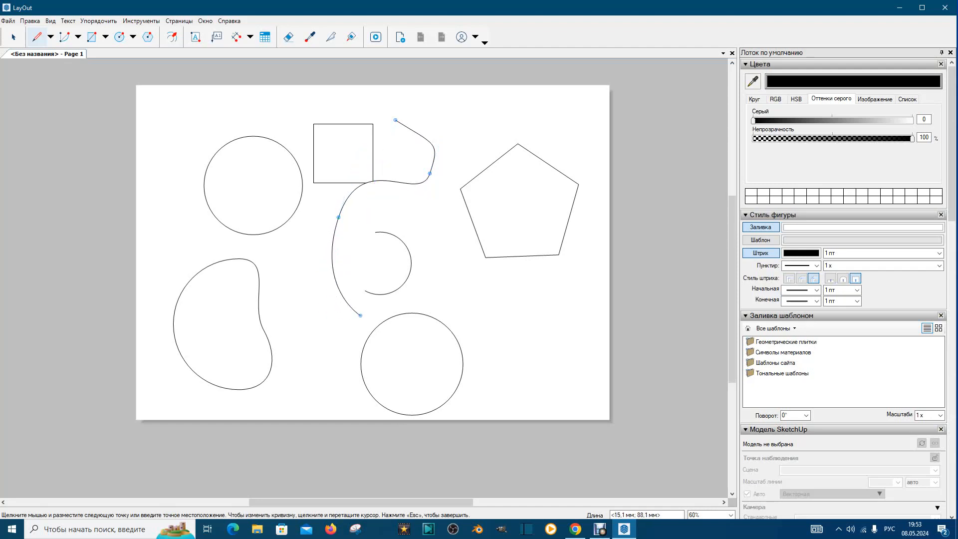
{"action": "left_click", "coordinate": [364, 314]}
{"action": "key", "text": "Escape"}
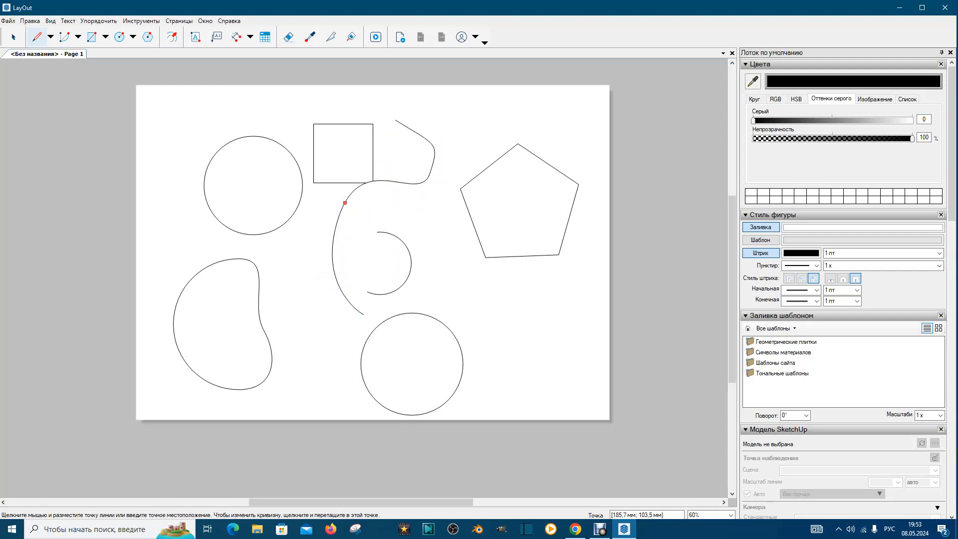
- Delete the winding curved line
{"action": "left_click", "coordinate": [14, 37]}
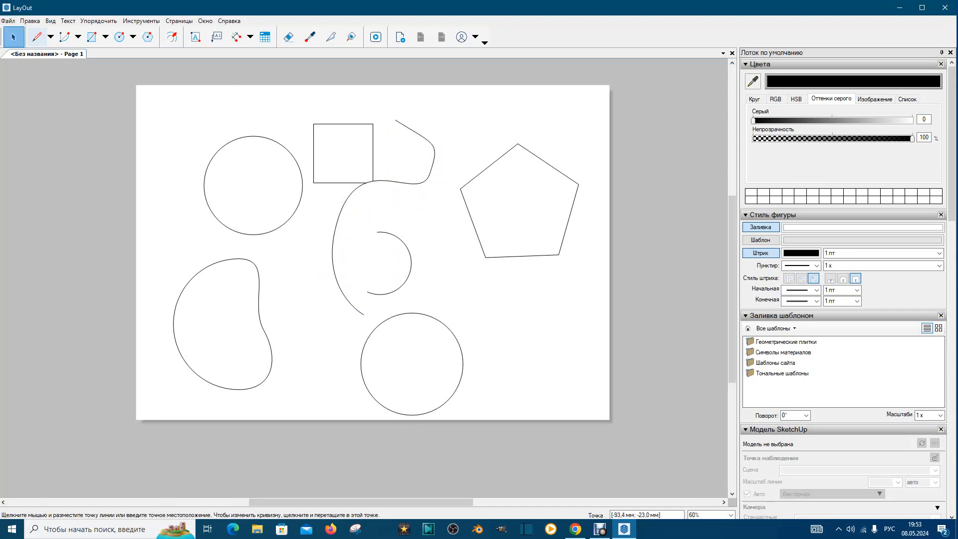
{"action": "left_click", "coordinate": [344, 203]}
{"action": "key", "text": "Delete"}
- Try drawing another curve between the square and the pentagon, then draw a short diagonal line there with the Line tool
{"action": "left_click", "coordinate": [37, 37]}
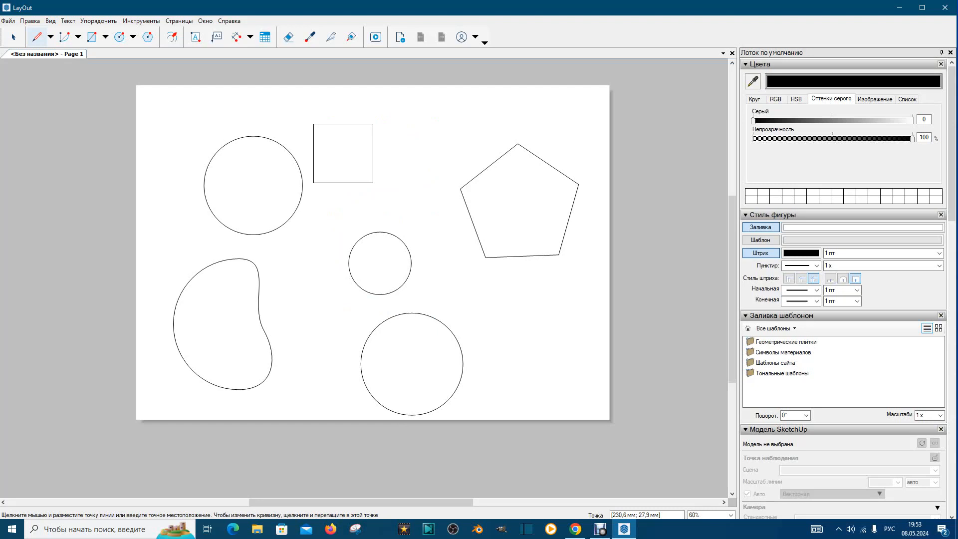
{"action": "left_click", "coordinate": [395, 116]}
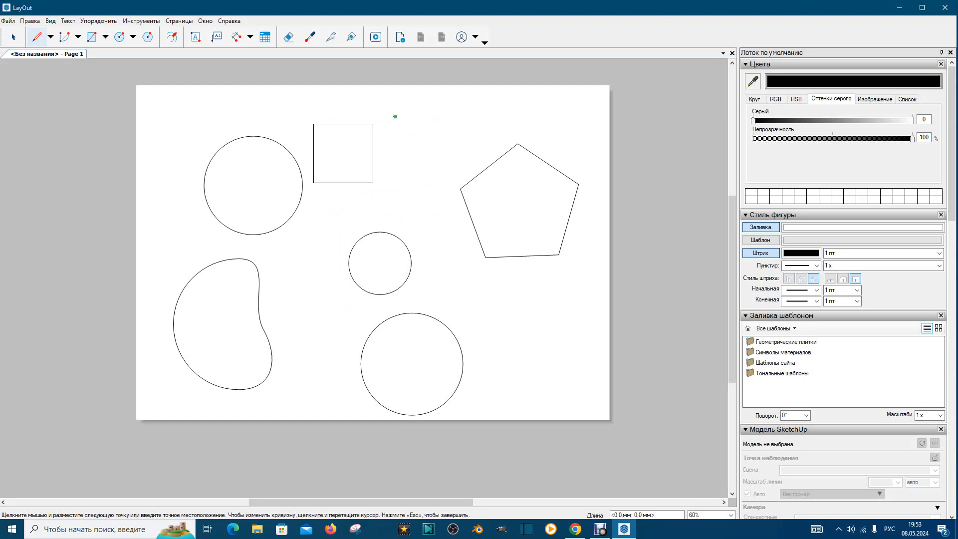
{"action": "left_click_drag", "start_coordinate": [395, 116], "coordinate": [443, 127]}
{"action": "left_click_drag", "start_coordinate": [442, 127], "coordinate": [446, 147]}
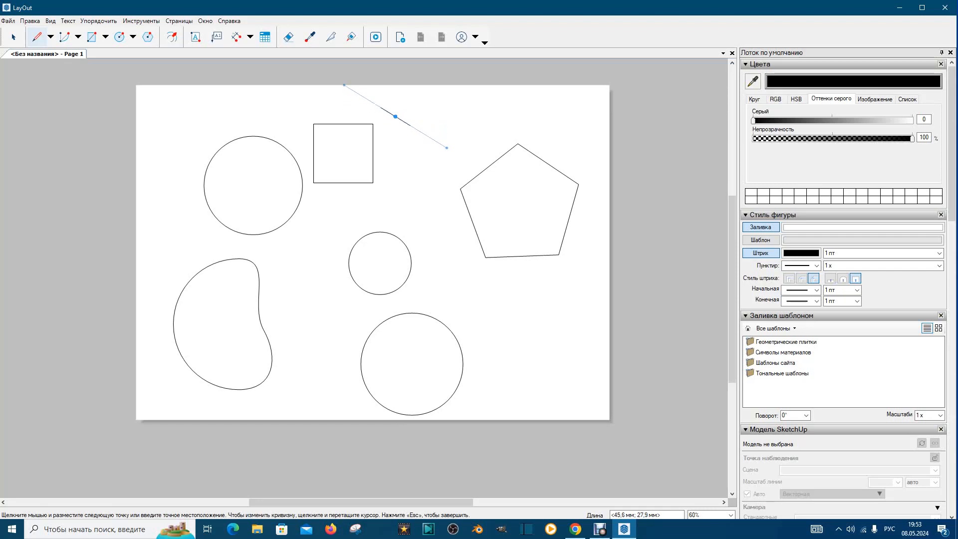
{"action": "key", "text": "Escape"}
{"action": "left_click_drag", "start_coordinate": [429, 129], "coordinate": [458, 150]}
{"action": "key", "text": "Escape"}
{"action": "left_click", "coordinate": [457, 151]}
{"action": "left_click", "coordinate": [426, 174]}
{"action": "key", "text": "Escape"}
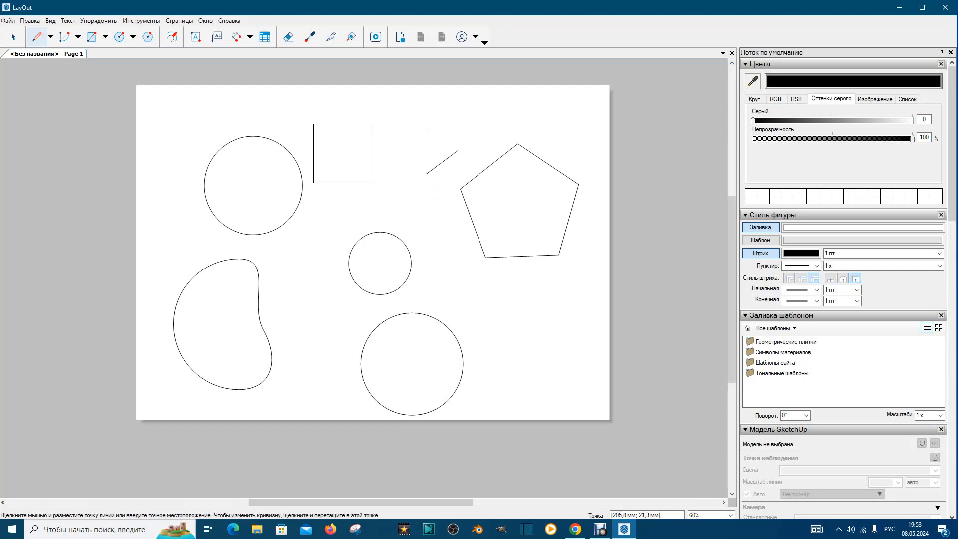
- Delete the short diagonal line between the square and the pentagon
{"action": "key", "text": "space"}
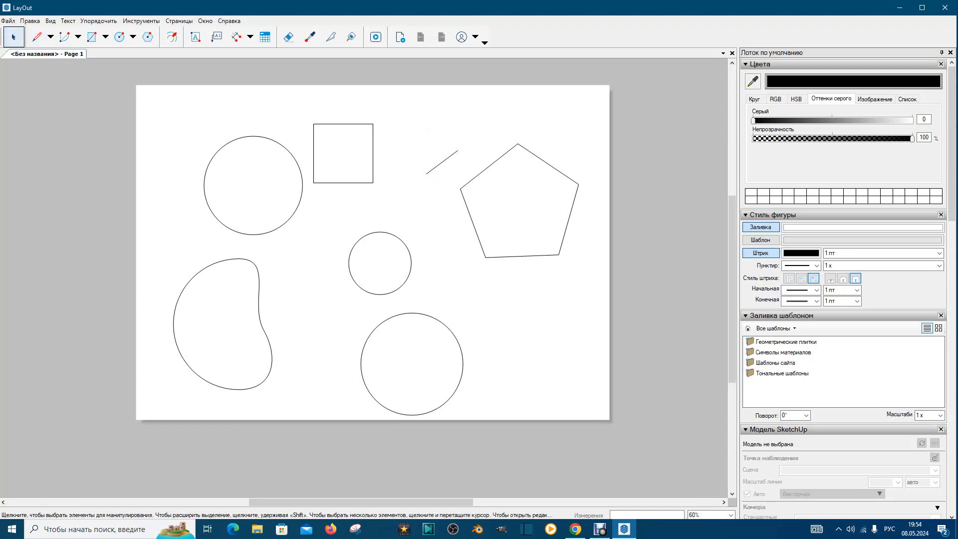
{"action": "left_click", "coordinate": [442, 162]}
{"action": "key", "text": "Delete"}
- Reshape the upper-left circle into a flat crescent by lowering its top node, moving its left node outward and raising its bottom node
{"action": "double_click", "coordinate": [221, 148]}
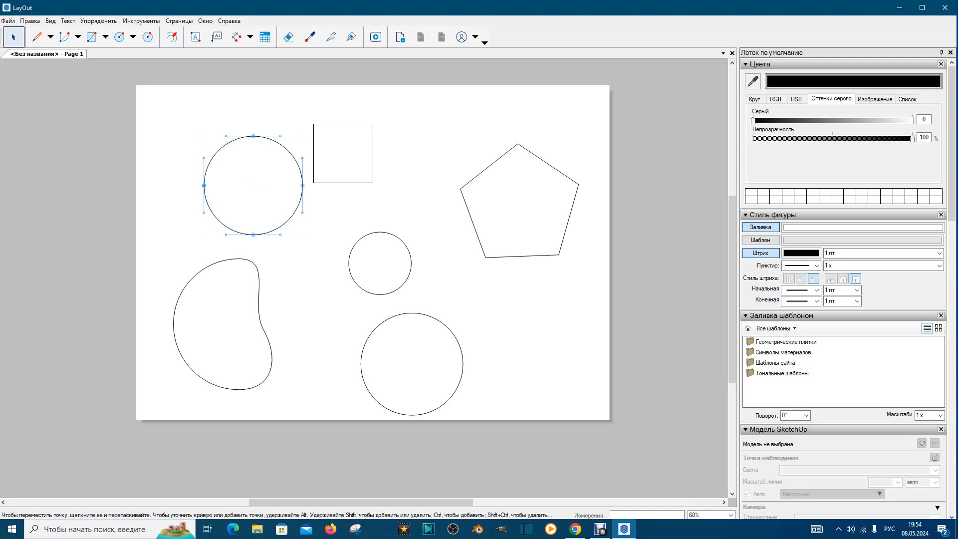
{"action": "left_click_drag", "start_coordinate": [253, 136], "coordinate": [254, 213]}
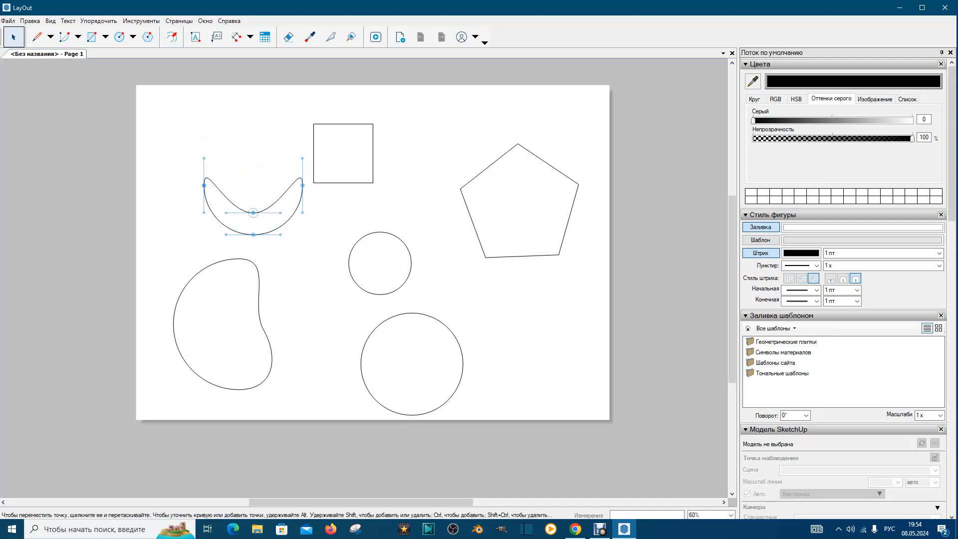
{"action": "left_click_drag", "start_coordinate": [203, 185], "coordinate": [168, 185]}
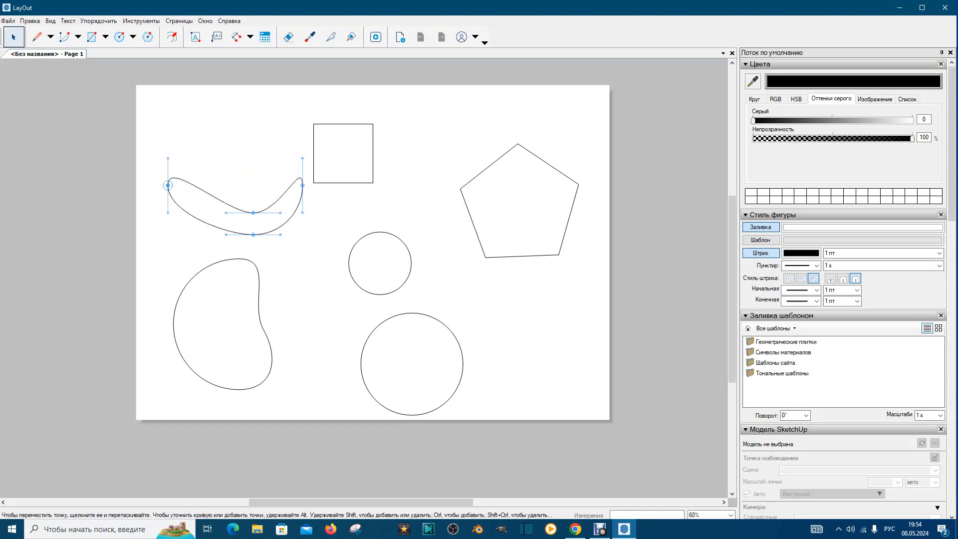
{"action": "left_click_drag", "start_coordinate": [253, 234], "coordinate": [254, 221]}
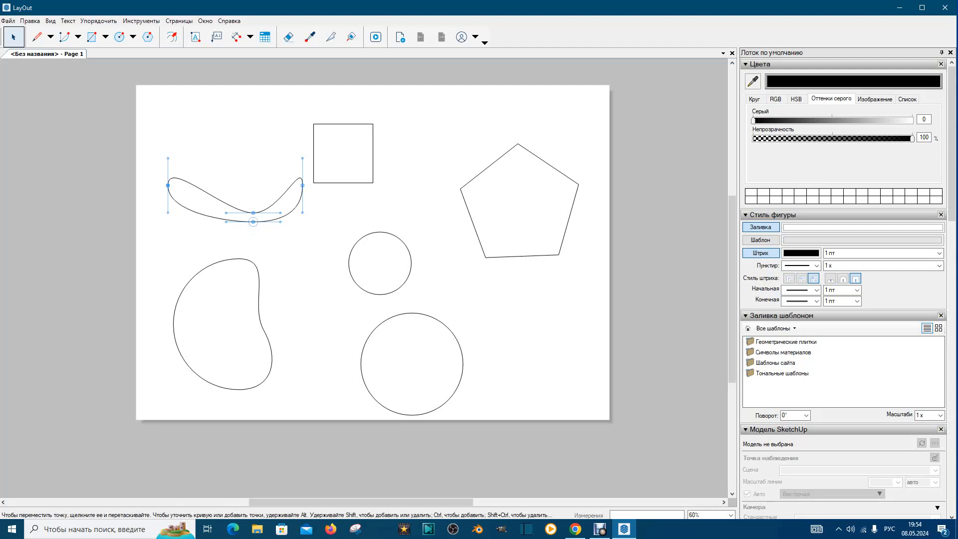
{"action": "key", "text": "Escape"}
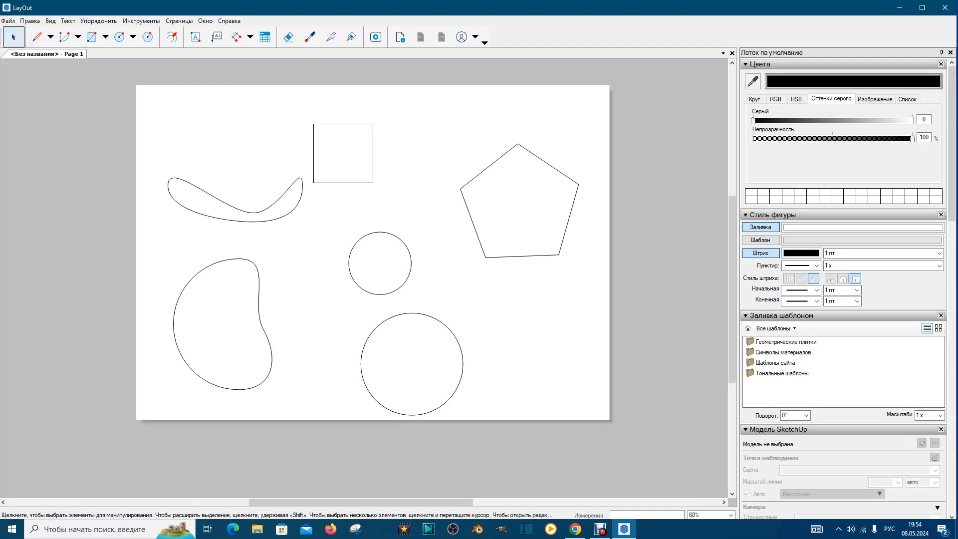
- Enlarge the pentagon by moving its left and top corners outward and its bottom edge downward
{"action": "left_click", "coordinate": [343, 183]}
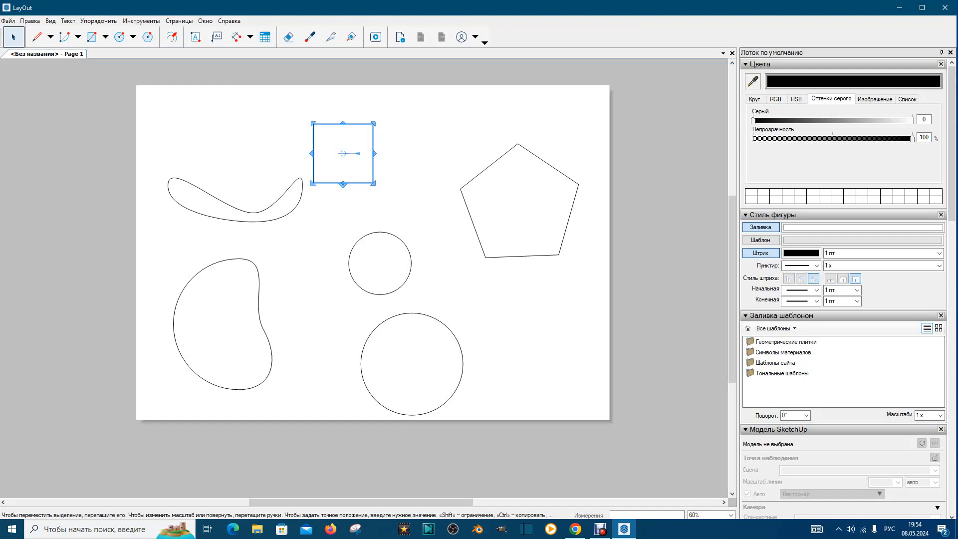
{"action": "left_click", "coordinate": [14, 37]}
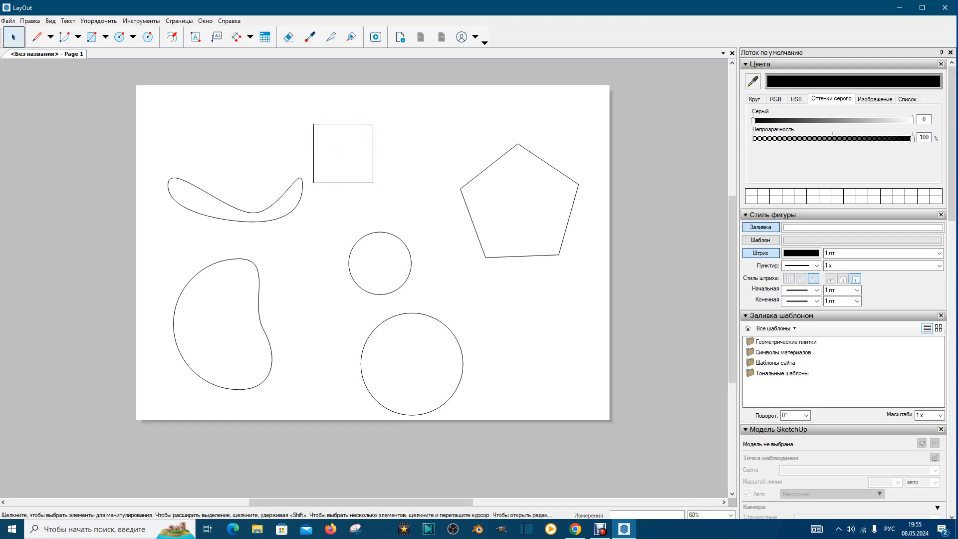
{"action": "left_click", "coordinate": [476, 233]}
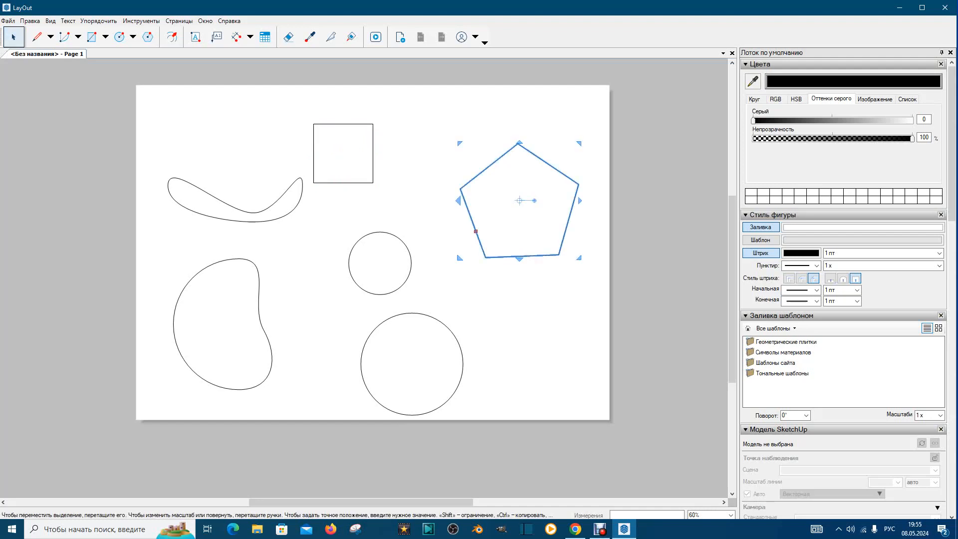
{"action": "double_click", "coordinate": [475, 229]}
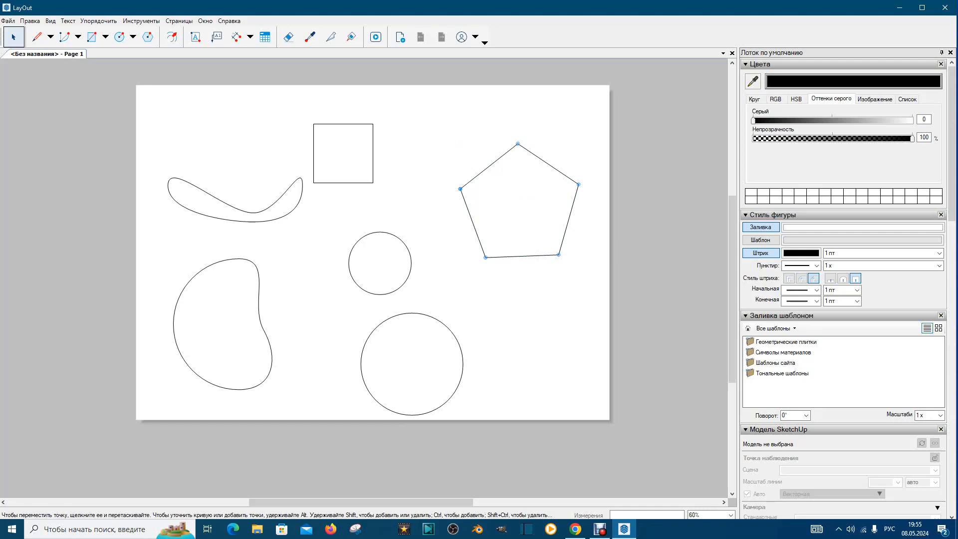
{"action": "left_click_drag", "start_coordinate": [460, 188], "coordinate": [444, 131]}
{"action": "left_click_drag", "start_coordinate": [521, 256], "coordinate": [522, 317]}
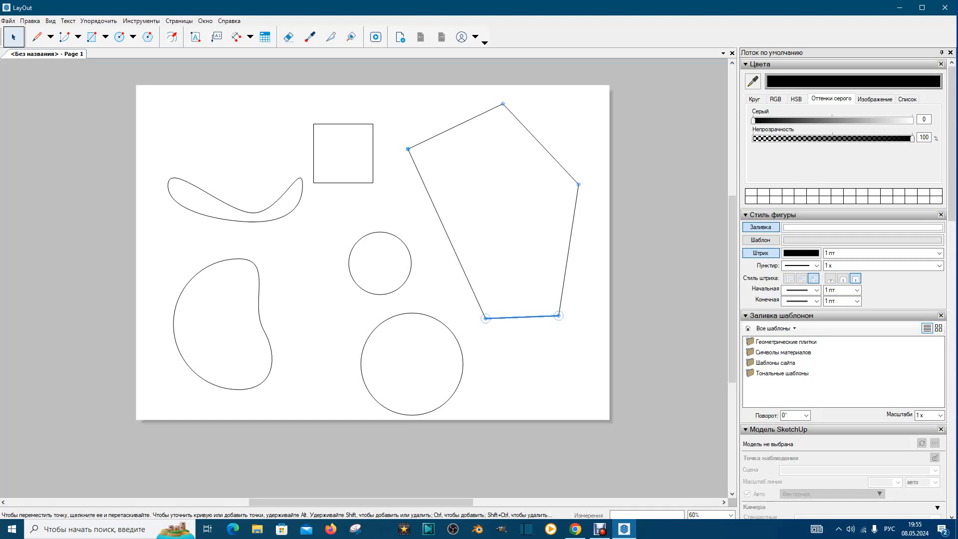
- Add two points to the pentagon's left edge and one to its upper-right edge, and move them to form stepped notches
{"action": "key", "text": "alt"}
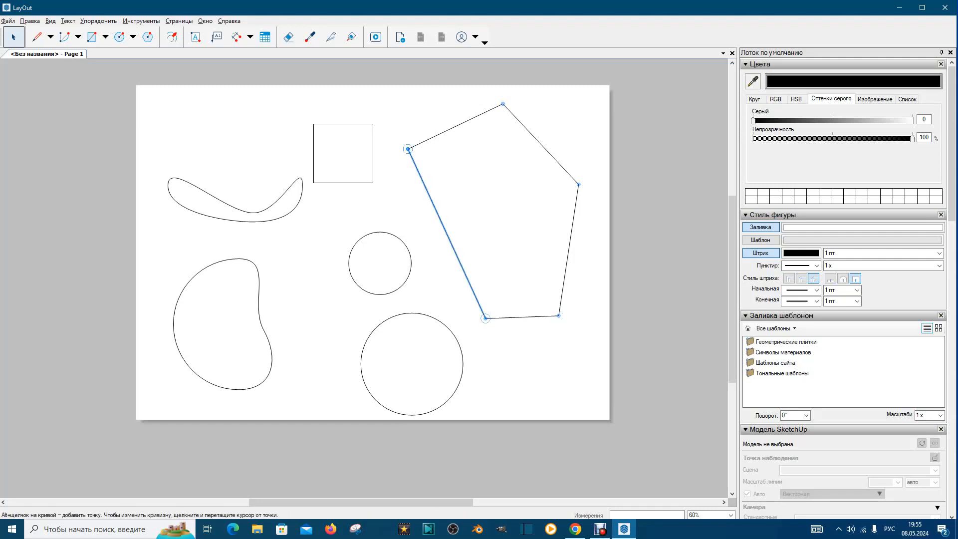
{"action": "left_click", "coordinate": [440, 219], "text": "alt"}
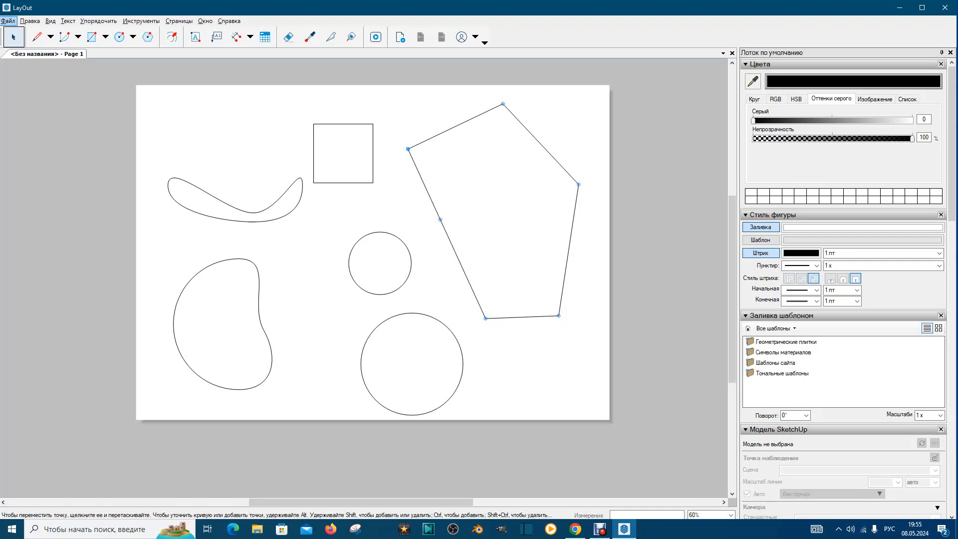
{"action": "key", "text": "alt"}
{"action": "key", "text": "alt"}
{"action": "left_click_drag", "start_coordinate": [440, 219], "coordinate": [421, 228]}
{"action": "left_click_drag", "start_coordinate": [462, 268], "coordinate": [475, 223]}
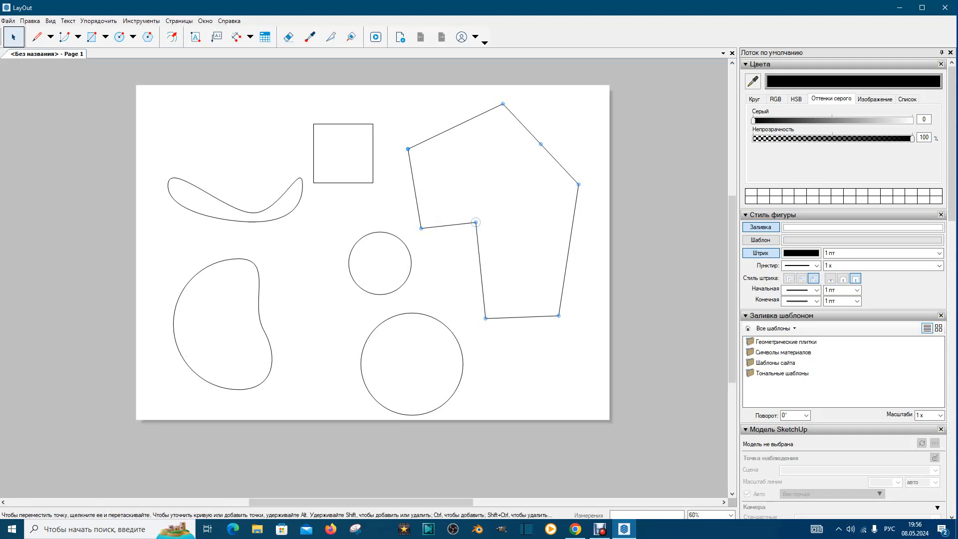
{"action": "left_click_drag", "start_coordinate": [541, 144], "coordinate": [495, 189]}
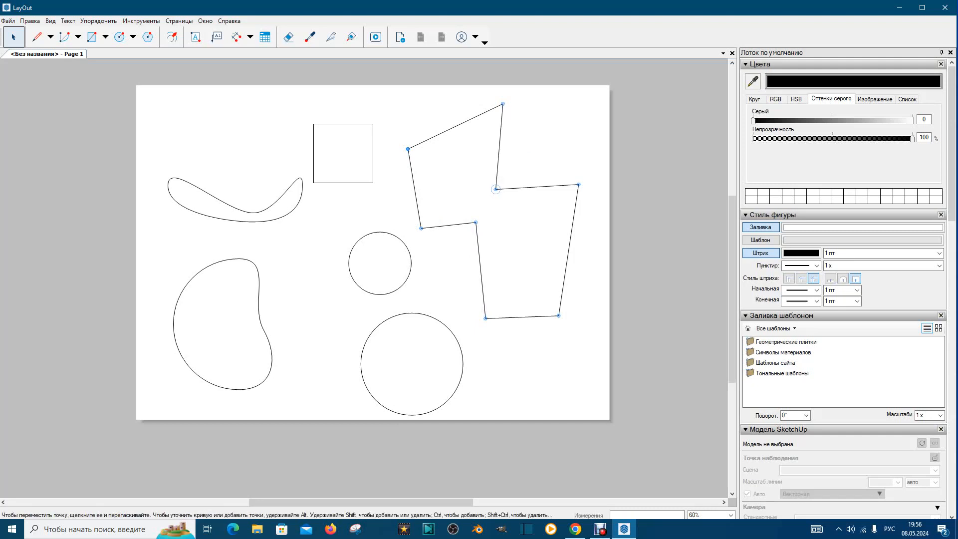
{"action": "right_click", "coordinate": [495, 189]}
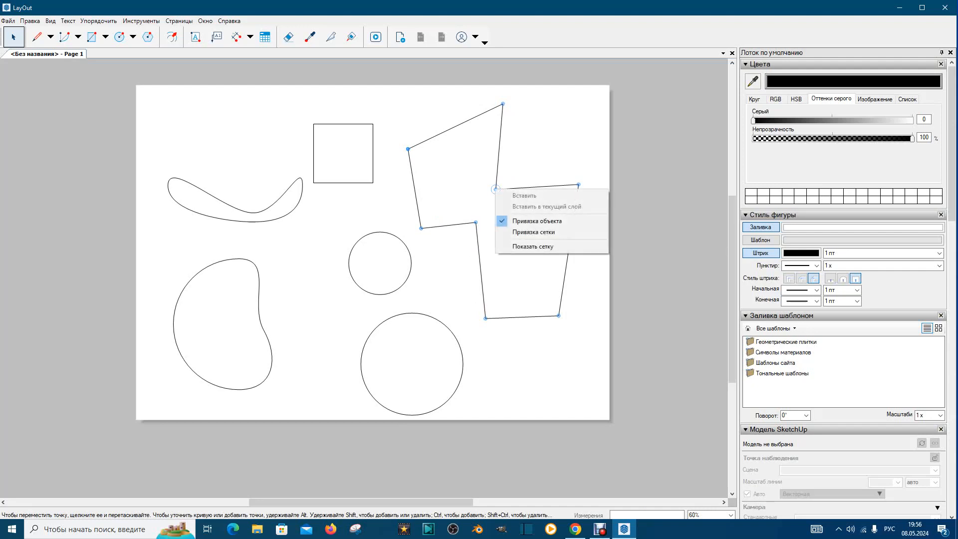
{"action": "key", "text": "Escape"}
{"action": "key", "text": "Escape"}
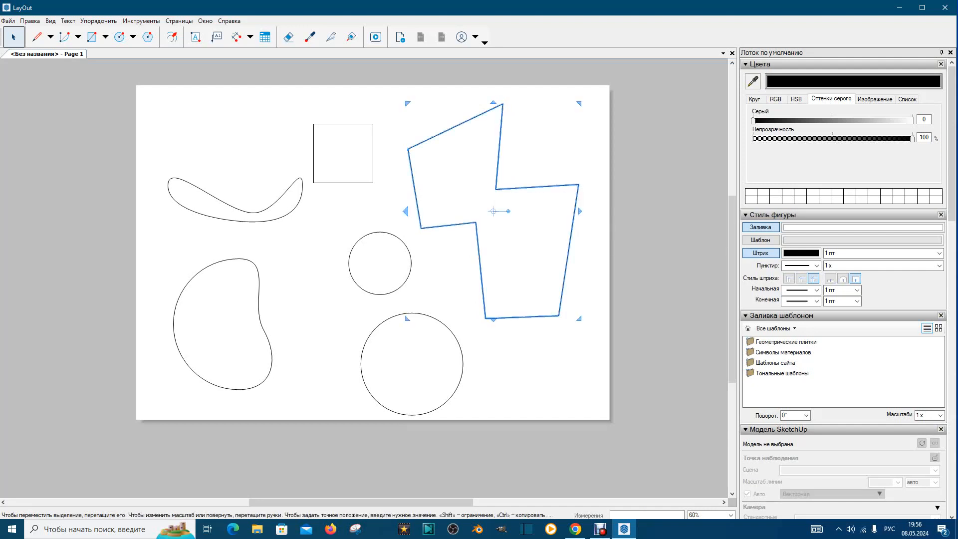
{"action": "key", "text": "Escape"}
- Remove the inner notch point between the polygon's top and right corners, and finish editing the shape
{"action": "double_click", "coordinate": [416, 200]}
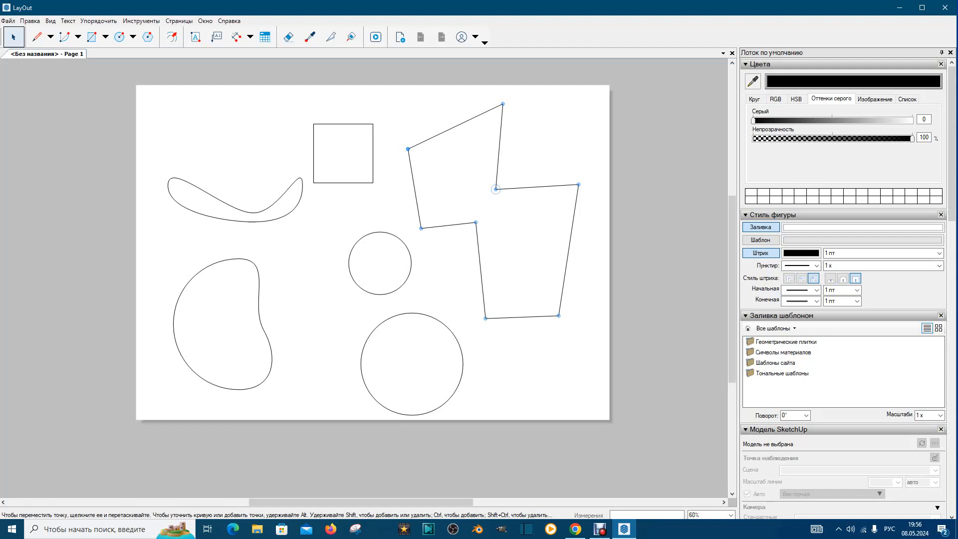
{"action": "left_click", "coordinate": [495, 189], "text": "ctrl+shift"}
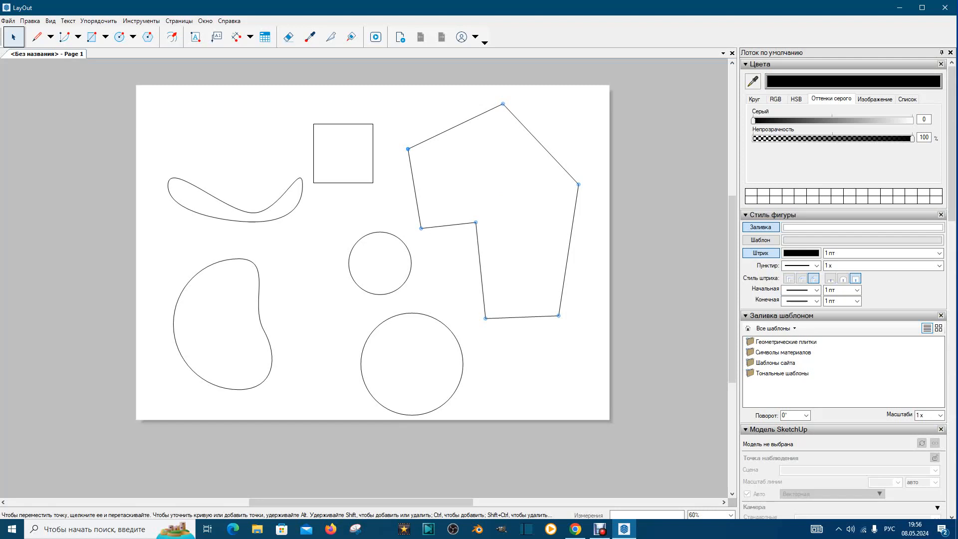
{"action": "key", "text": "Escape"}
{"action": "key", "text": "Escape"}
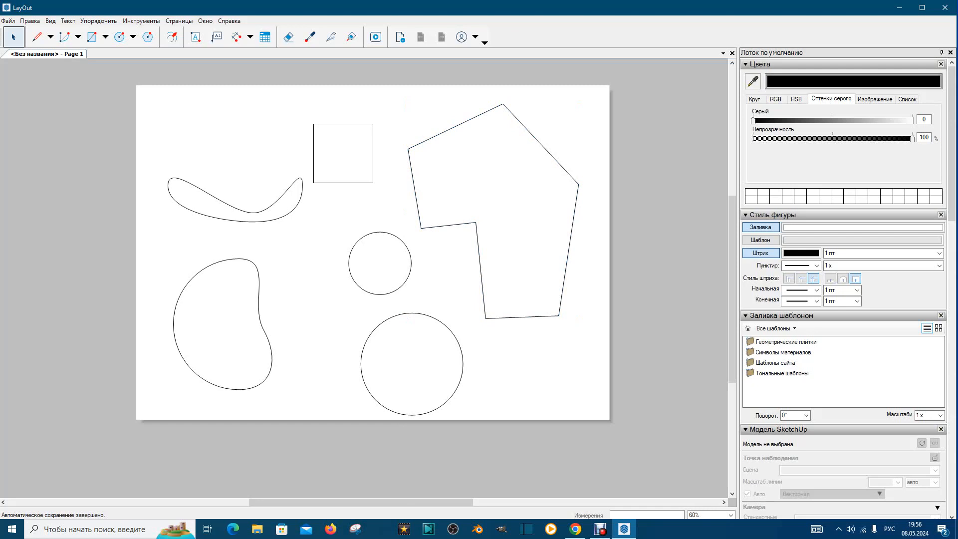